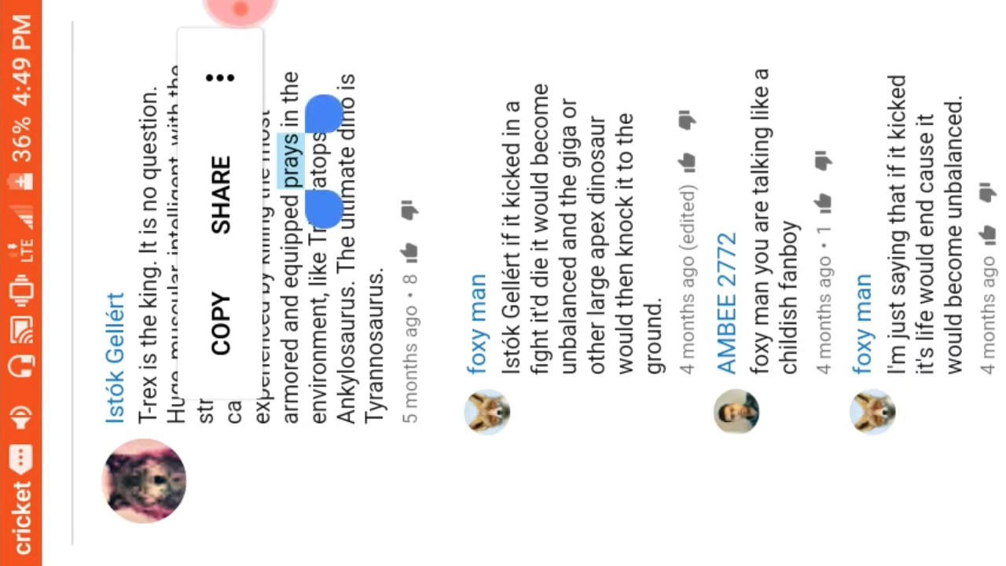
- Close the comment options dialog and clear the 'prays' text selection on the T-rex comment
key(Escape)
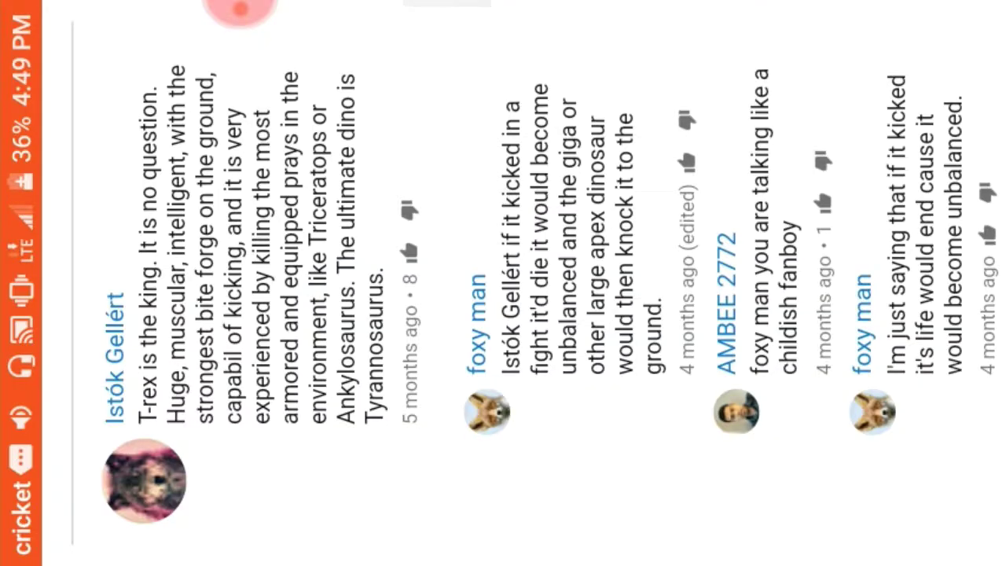